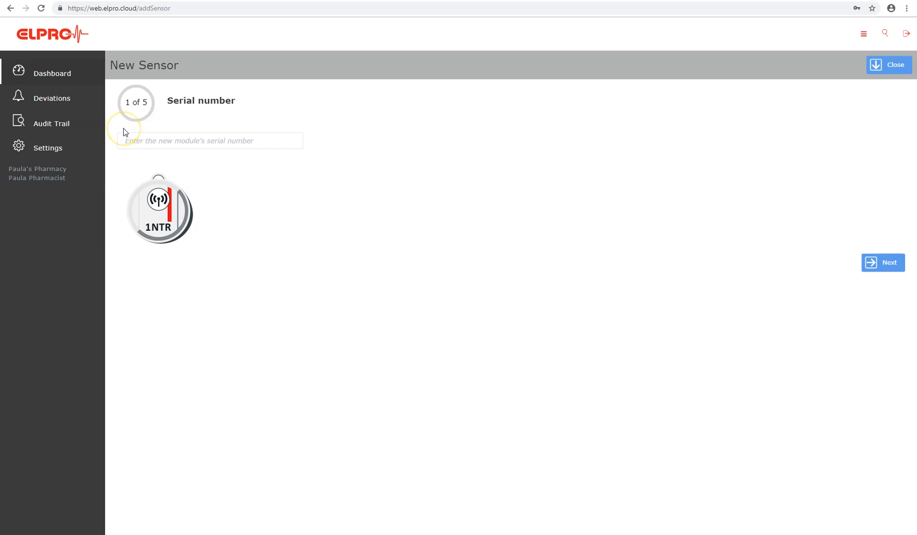
Enter S003367 as the new module's serial number and continue to the sensor basics.
{"action": "left_click", "coordinate": [130, 142]}
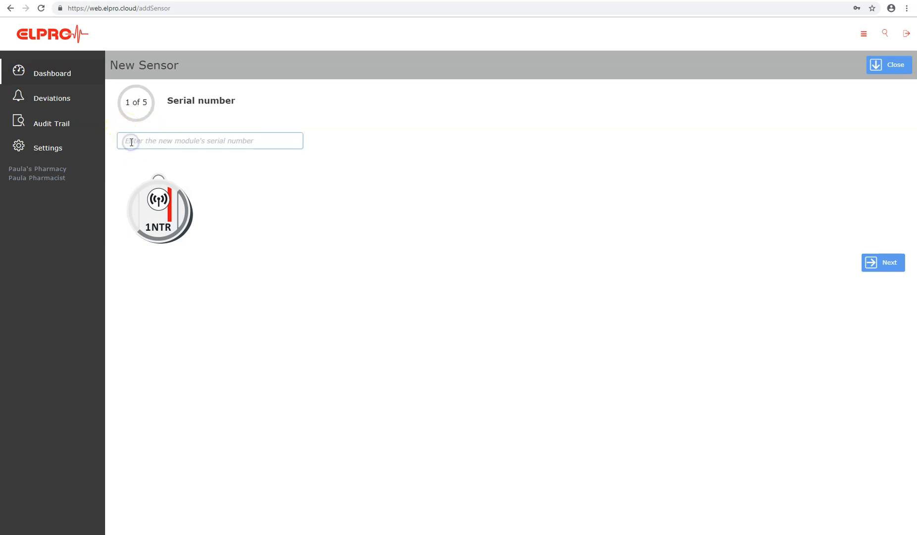
{"action": "type", "text": "S10"}
{"action": "type", "text": "3367"}
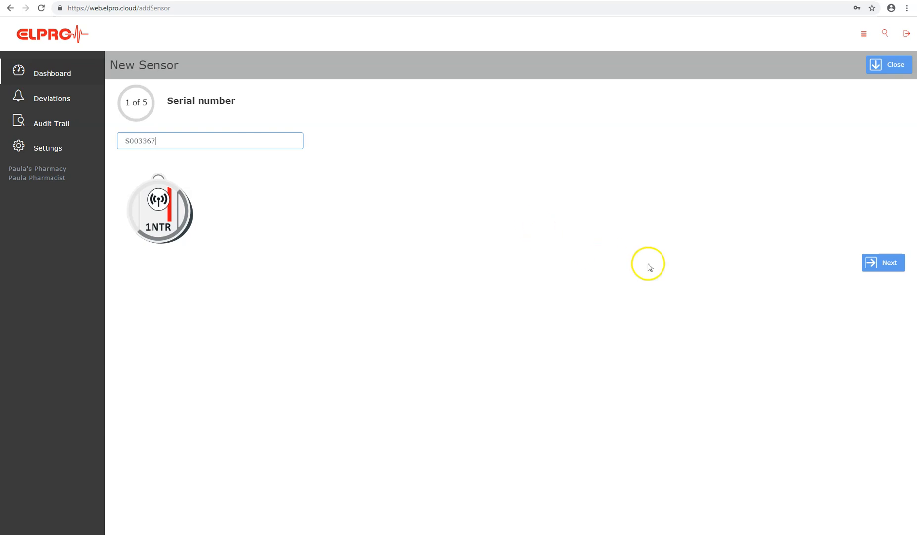
{"action": "left_click", "coordinate": [890, 264]}
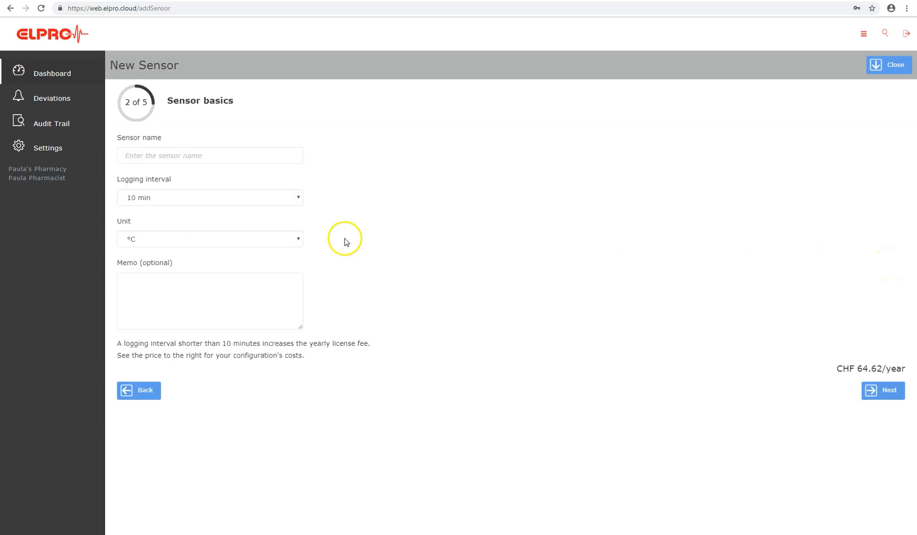
Name the sensor as the account holder's fridge and choose °C as its unit, leaving the memo empty.
{"action": "left_click", "coordinate": [223, 160]}
{"action": "type", "text": "P"}
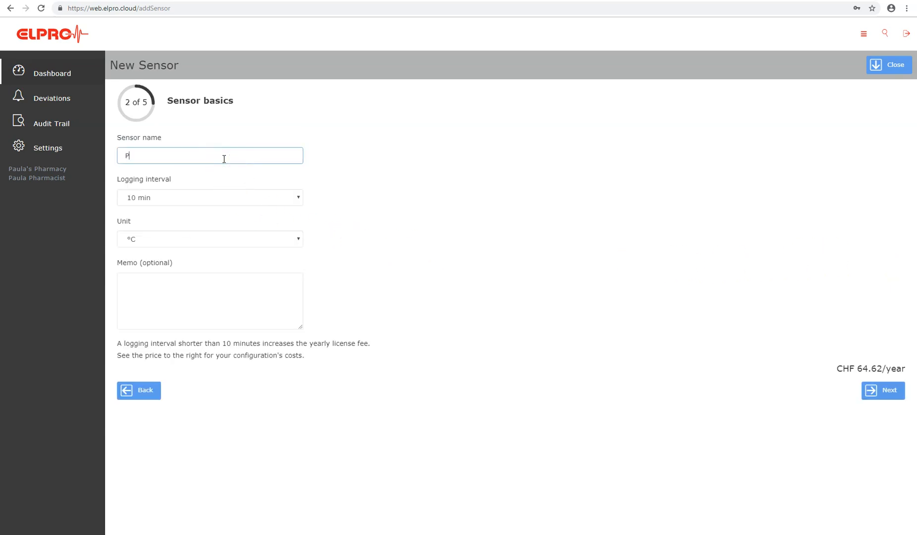
{"action": "type", "text": "aula's Fridge"}
{"action": "left_click", "coordinate": [272, 240]}
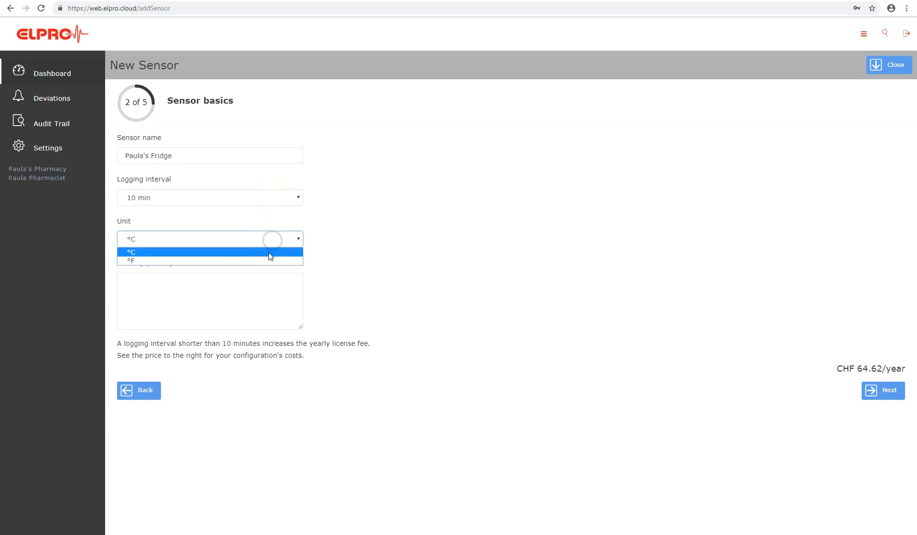
{"action": "left_click", "coordinate": [266, 252]}
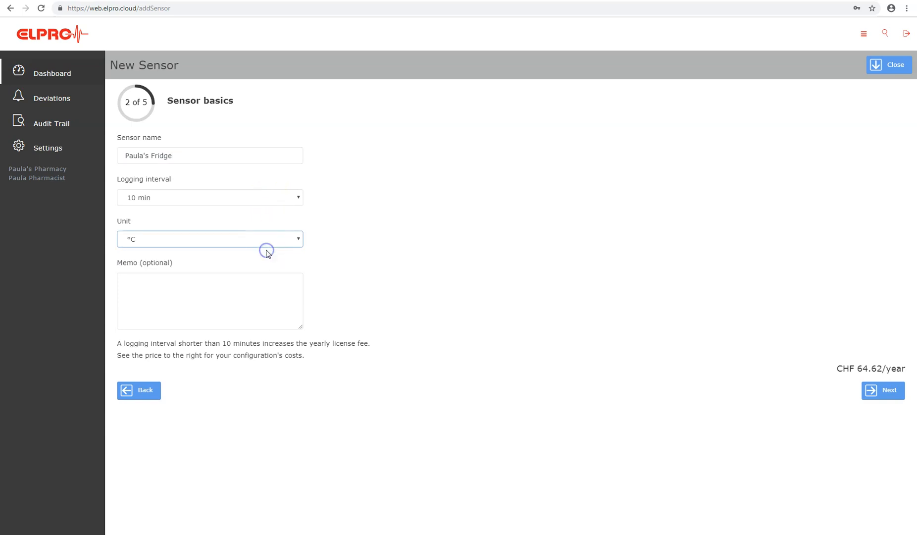
{"action": "left_click", "coordinate": [203, 292]}
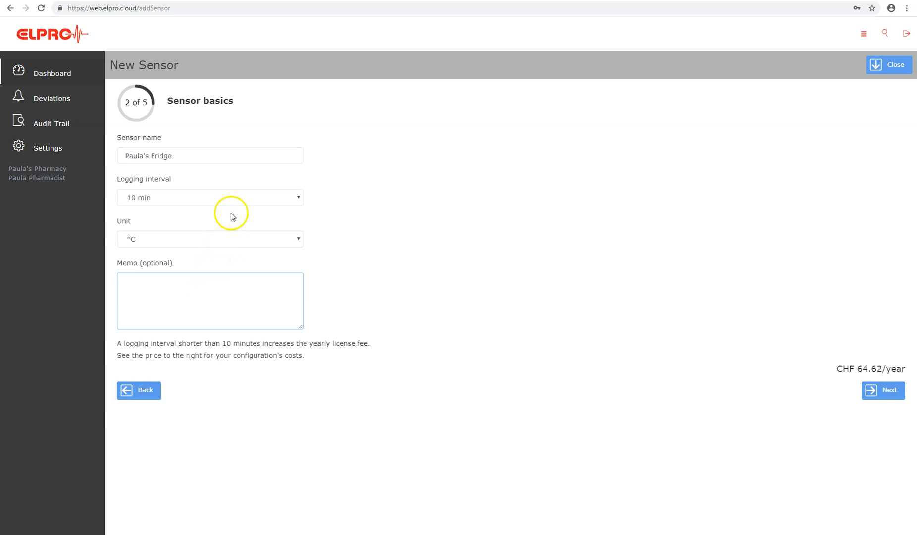
Try a 3 min logging interval before setting it to 10 min, and continue to the alarm limits.
{"action": "left_click", "coordinate": [239, 198]}
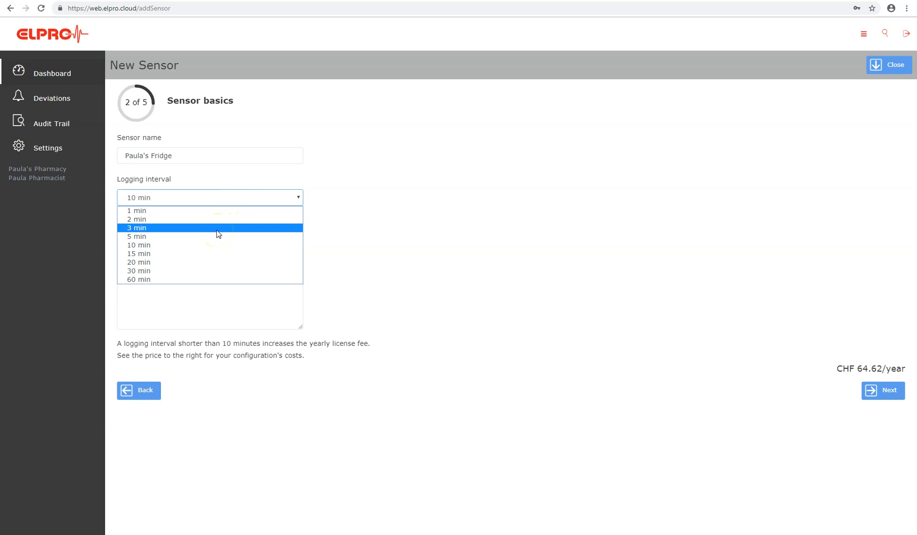
{"action": "left_click", "coordinate": [218, 228]}
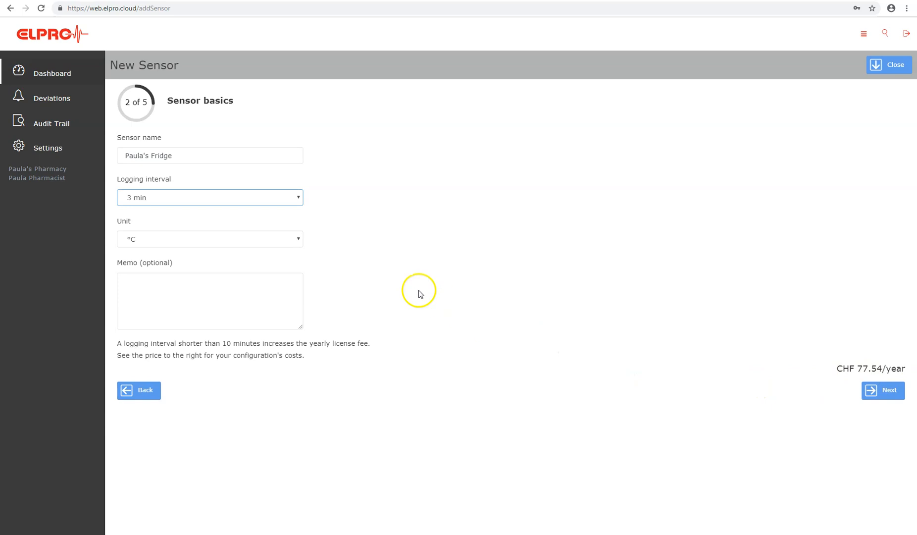
{"action": "left_click", "coordinate": [286, 203]}
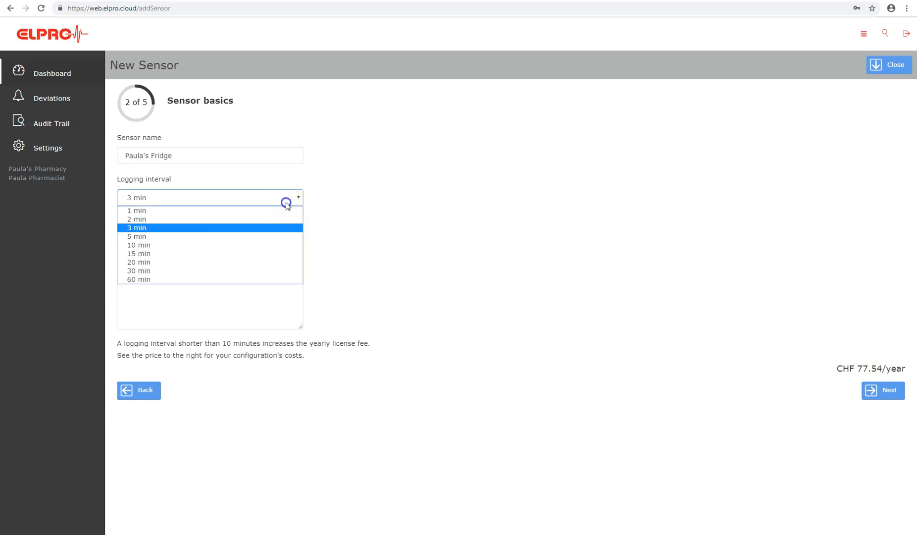
{"action": "left_click", "coordinate": [269, 245]}
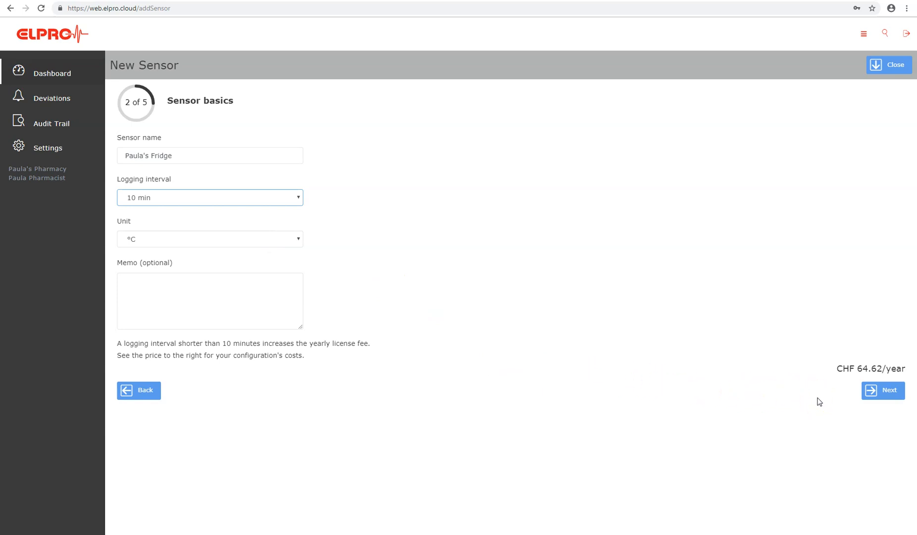
{"action": "left_click", "coordinate": [889, 394]}
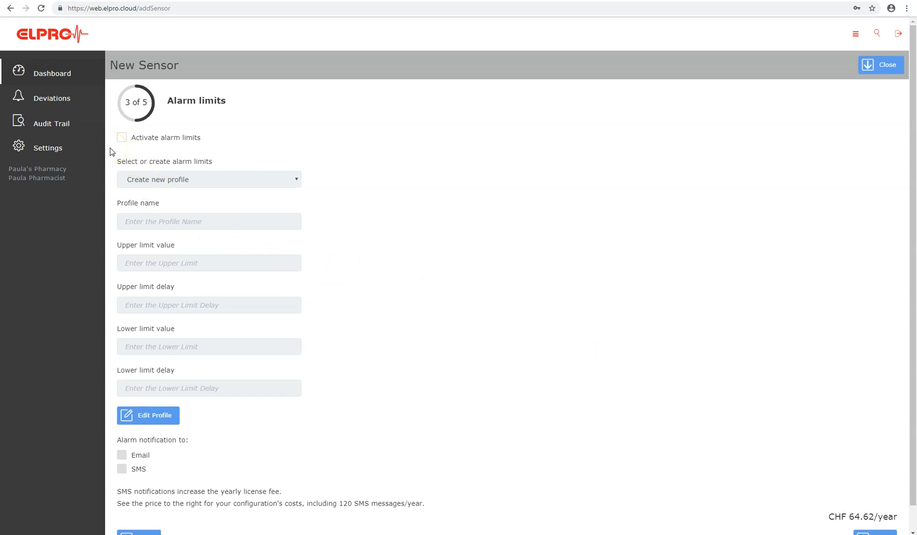
Activate the alarm limits and create a new limit profile named "Fridge (2°C - 8°C)".
{"action": "left_click", "coordinate": [122, 139]}
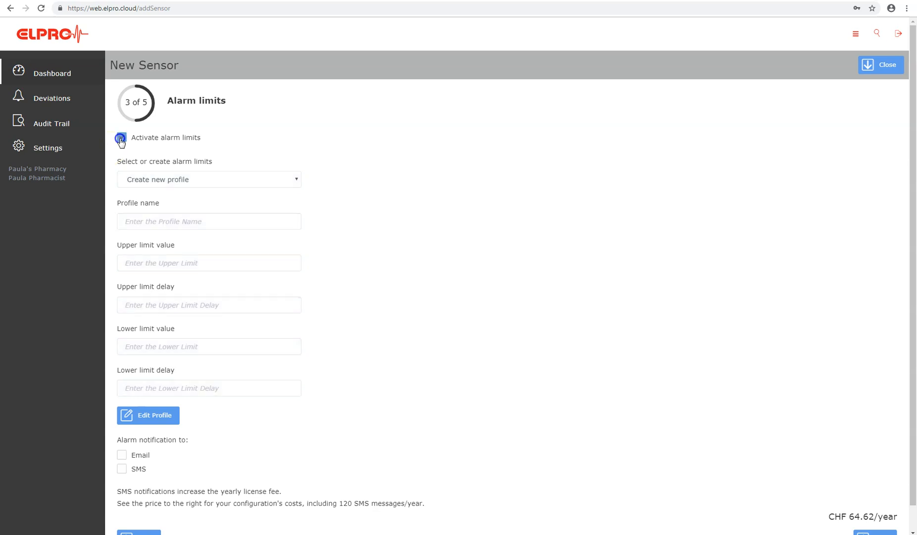
{"action": "left_click", "coordinate": [267, 184]}
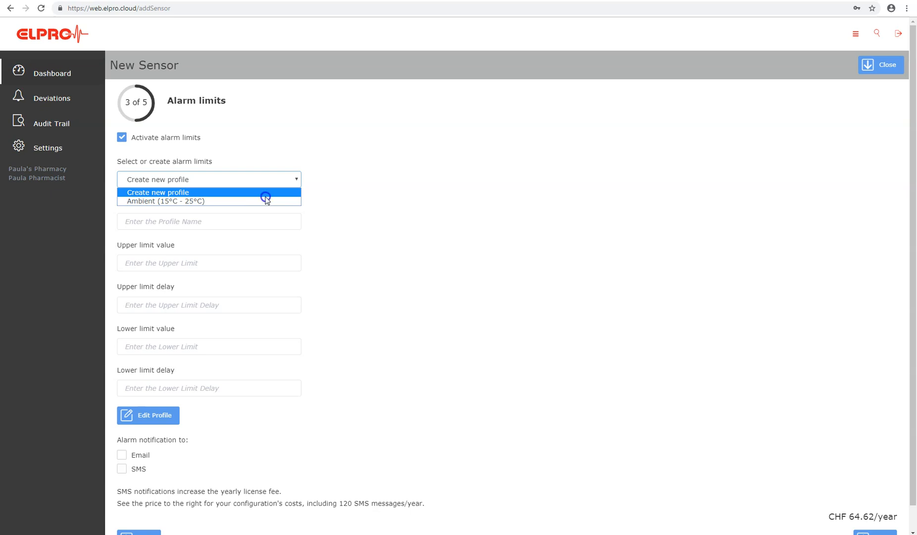
{"action": "left_click", "coordinate": [263, 194]}
{"action": "left_click", "coordinate": [221, 228]}
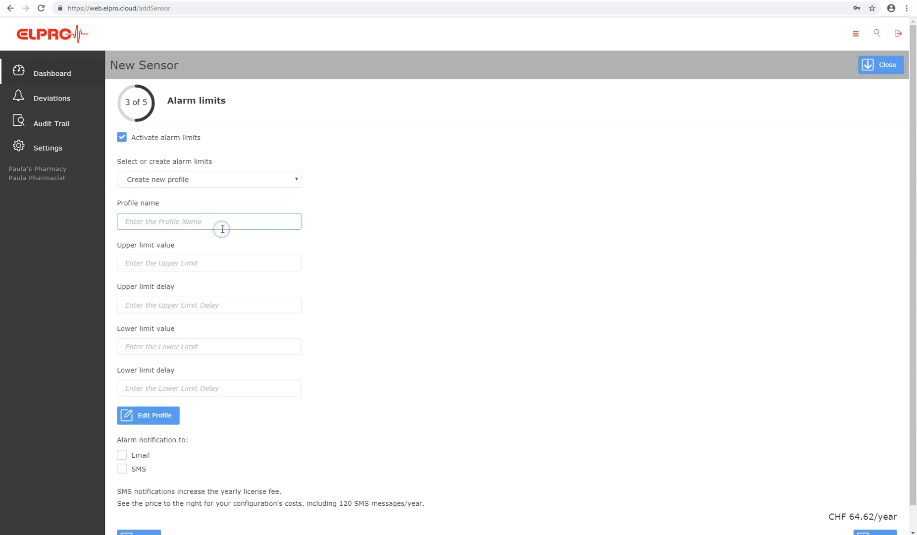
{"action": "type", "text": "Fridge (2°C - 8°C)"}
Set the profile's upper limit to 8 with a delay of 3 and its lower limit to 2 with a delay of 3.
{"action": "left_click", "coordinate": [199, 265]}
{"action": "type", "text": "8"}
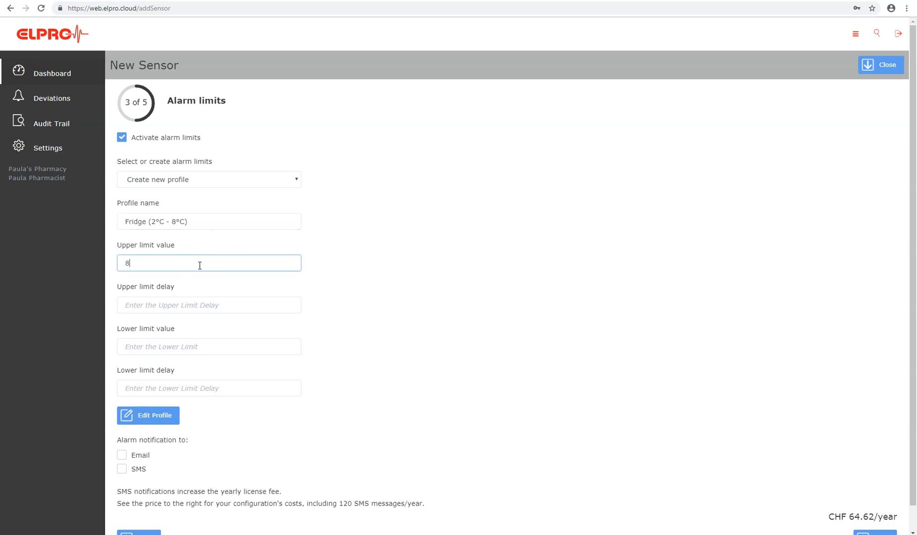
{"action": "left_click", "coordinate": [190, 307]}
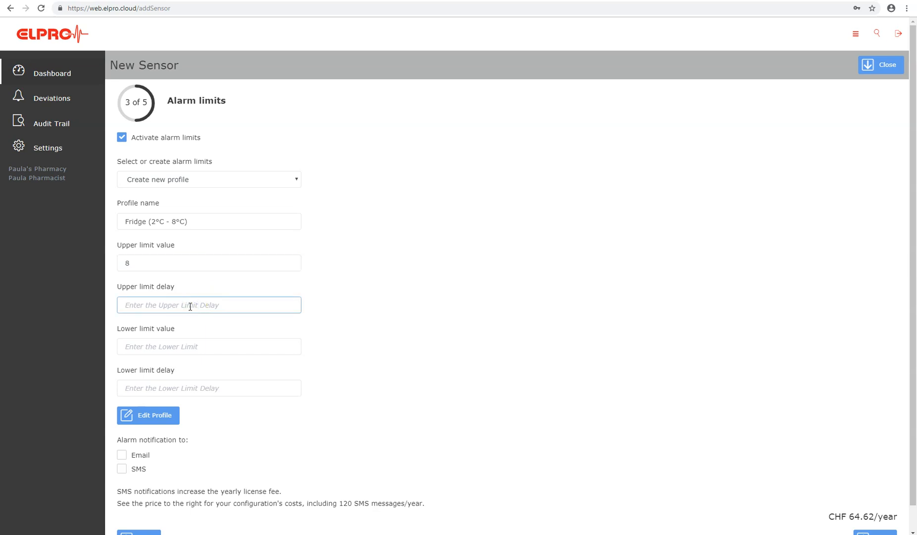
{"action": "type", "text": "3"}
{"action": "left_click", "coordinate": [140, 347]}
{"action": "type", "text": "2"}
{"action": "left_click", "coordinate": [189, 386]}
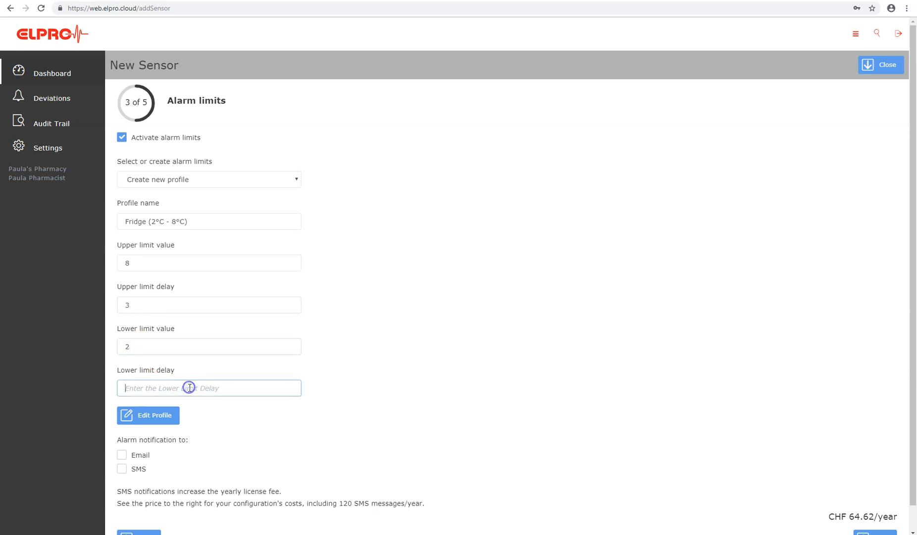
{"action": "type", "text": "3"}
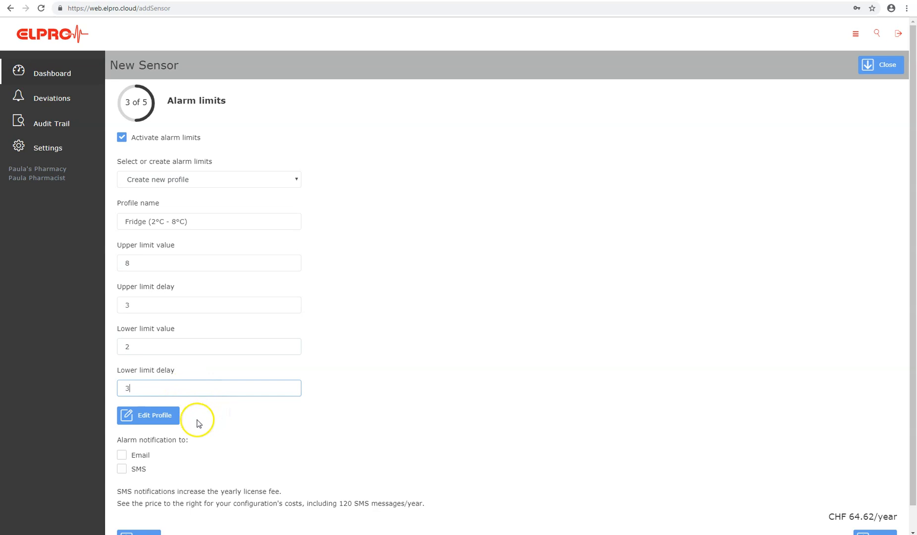
Enable only email notification for the limit alarms, leaving SMS off, and continue to the sensor issues.
{"action": "left_click", "coordinate": [122, 457]}
{"action": "left_click", "coordinate": [122, 471]}
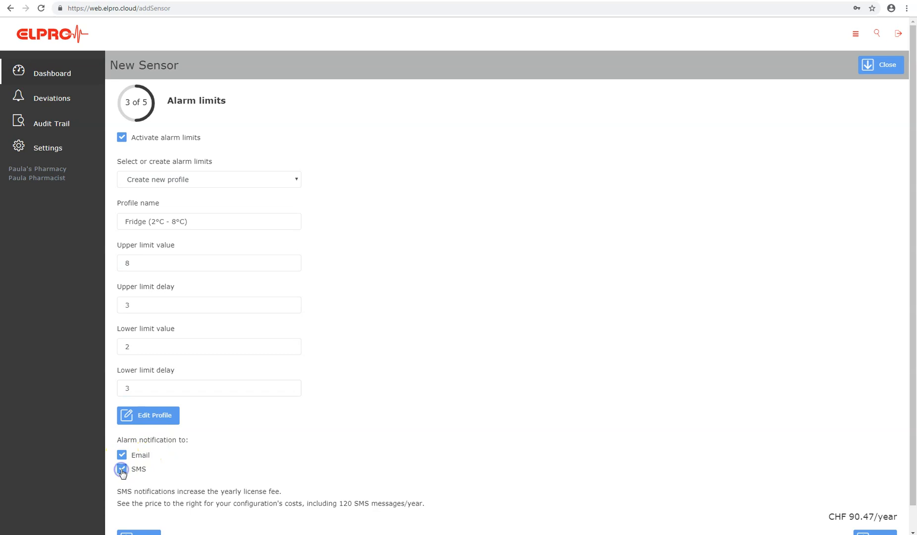
{"action": "left_click", "coordinate": [122, 470]}
{"action": "scroll", "coordinate": [500, 400], "scroll_direction": "down", "scroll_amount": 1}
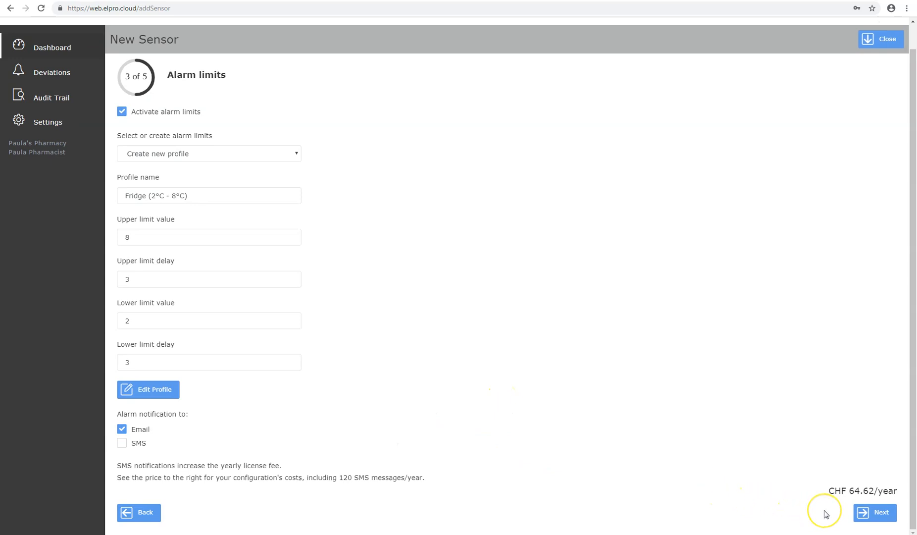
{"action": "left_click", "coordinate": [882, 514]}
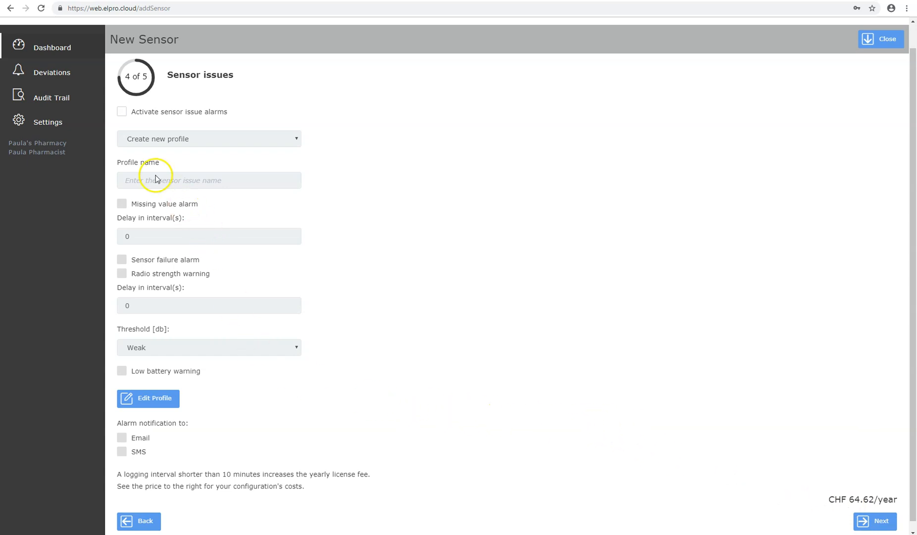
Activate sensor issue alarms and create a new profile named "All alarms and warnings".
{"action": "left_click", "coordinate": [122, 113]}
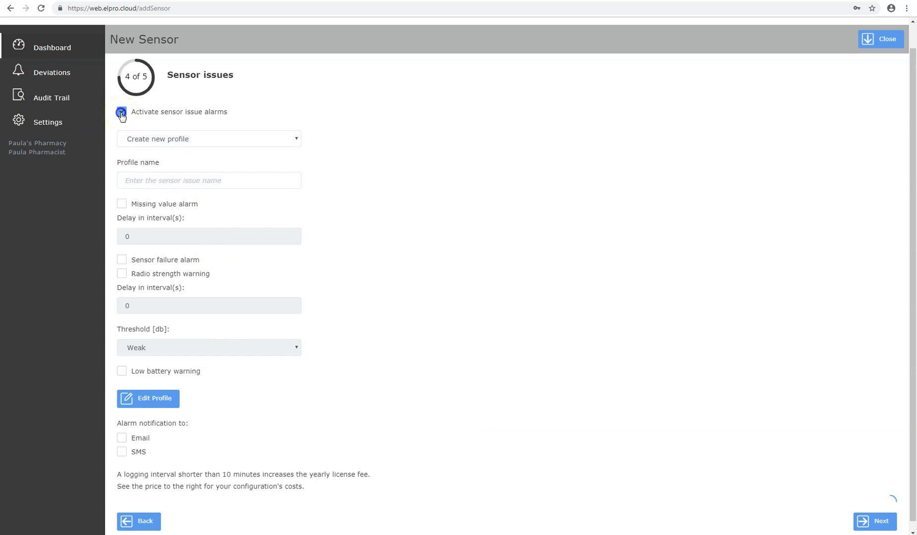
{"action": "left_click", "coordinate": [124, 143]}
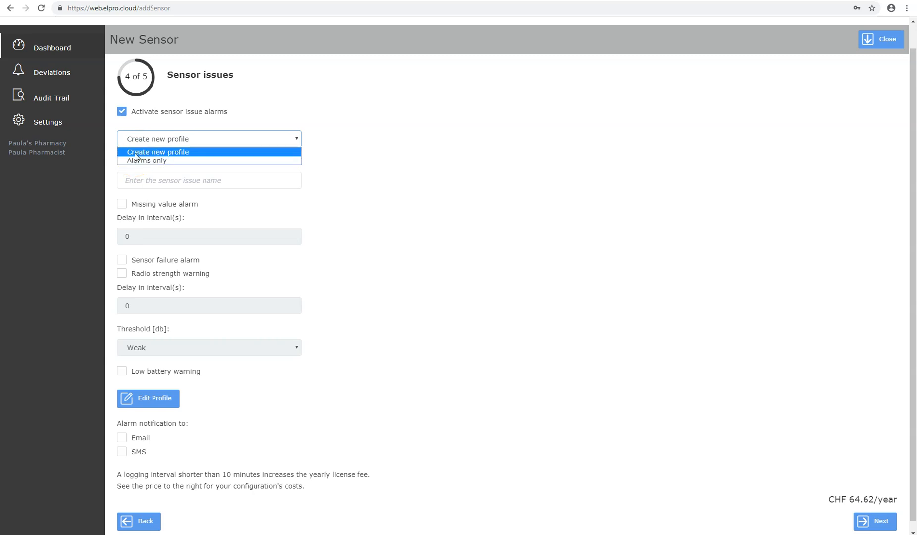
{"action": "left_click", "coordinate": [135, 153]}
{"action": "left_click", "coordinate": [142, 179]}
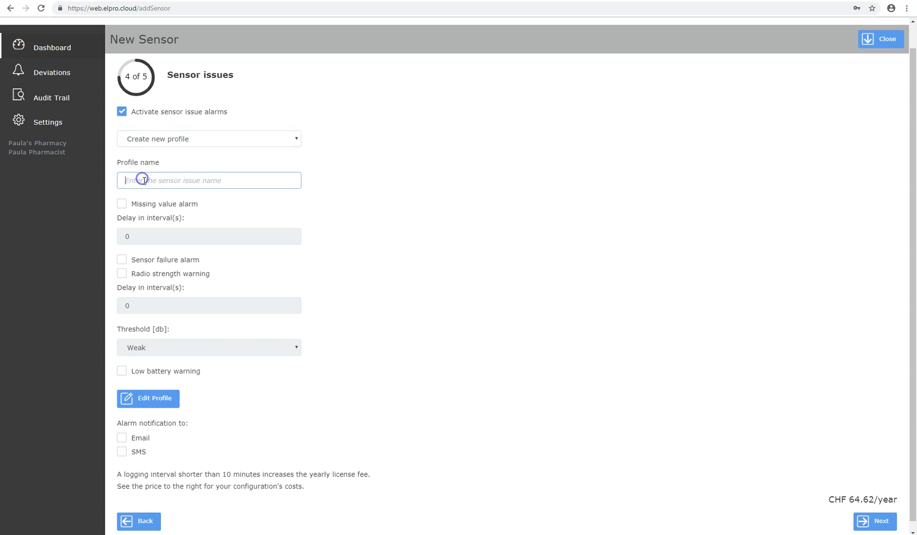
{"action": "type", "text": "All alarms and warnings"}
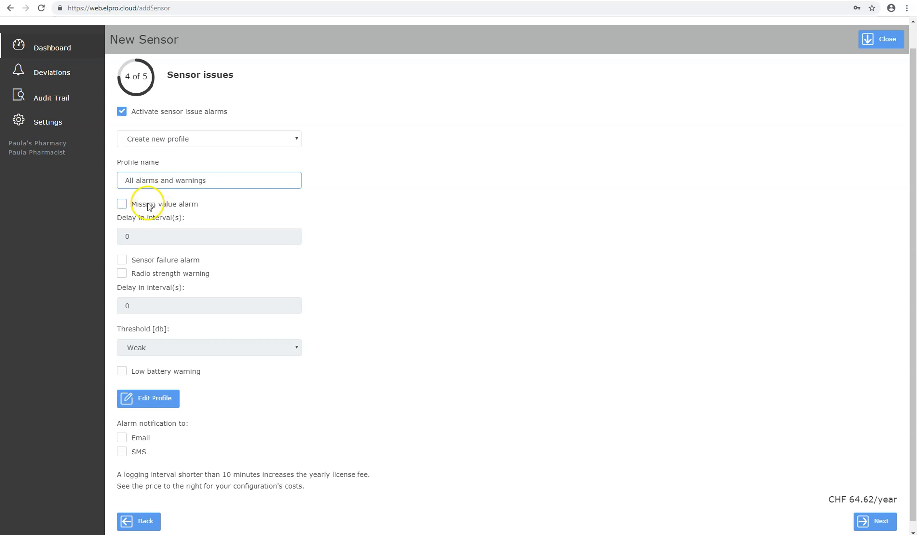
Enable the missing value alarm with a delay of 3 intervals, and enable the sensor failure alarm.
{"action": "left_click", "coordinate": [121, 207]}
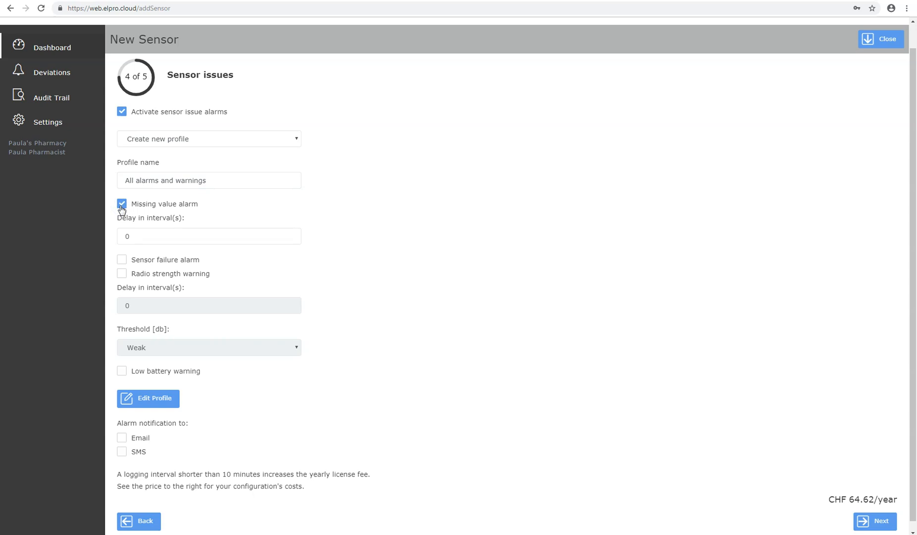
{"action": "left_click", "coordinate": [128, 237]}
{"action": "left_click_drag", "start_coordinate": [138, 237], "coordinate": [117, 241]}
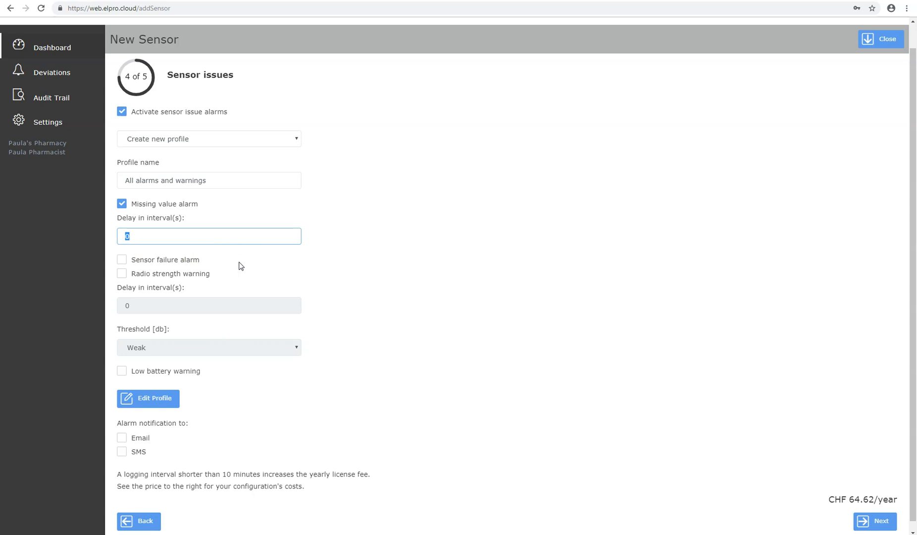
{"action": "type", "text": "3"}
{"action": "left_click", "coordinate": [122, 260]}
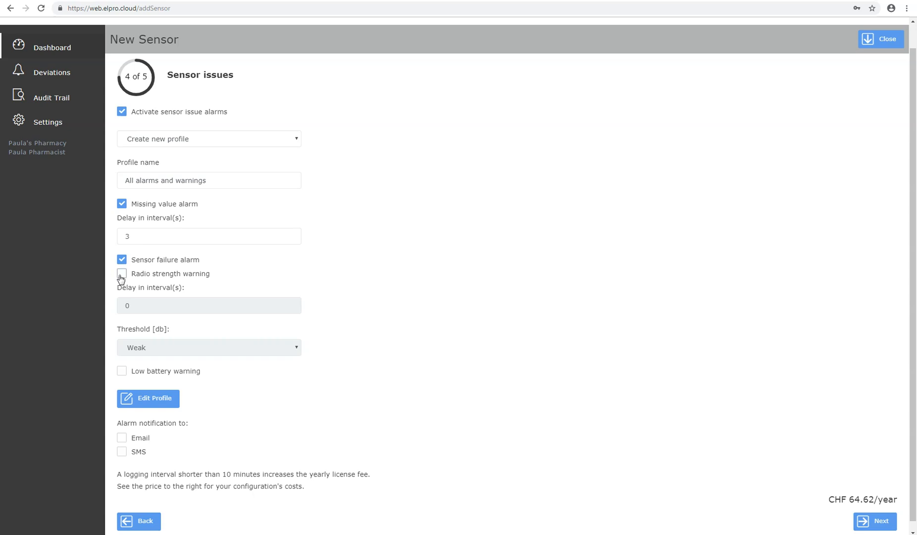
Enable the radio strength warning with threshold Bad and a delay of 5 intervals, and enable the low battery warning.
{"action": "left_click", "coordinate": [121, 276]}
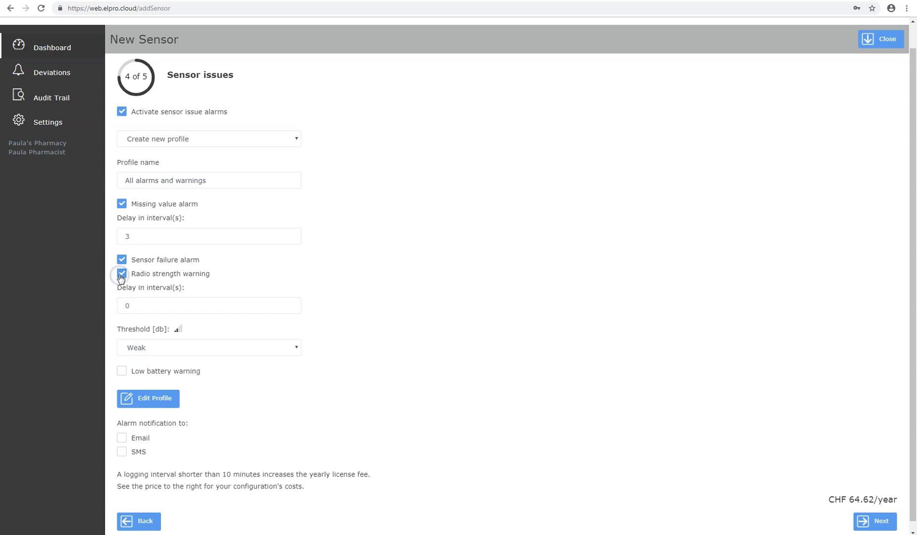
{"action": "left_click", "coordinate": [279, 353]}
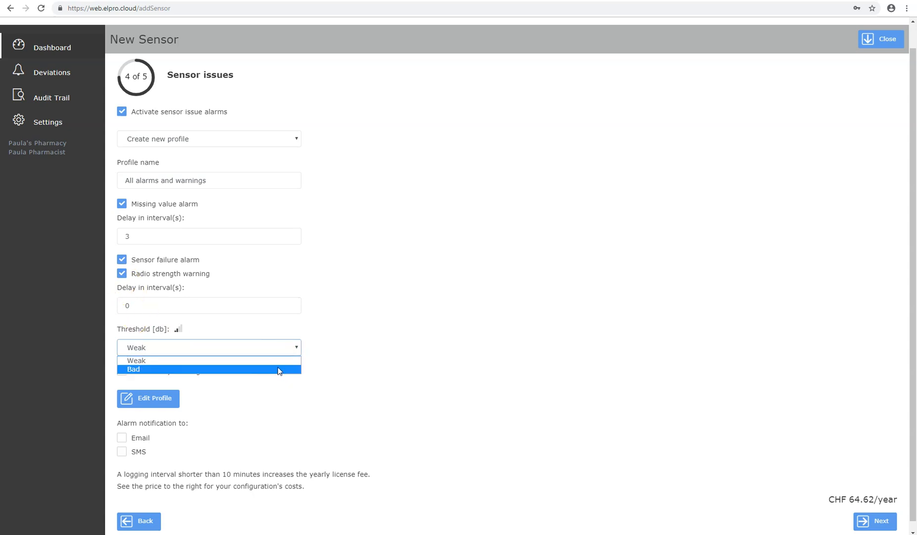
{"action": "left_click", "coordinate": [280, 370]}
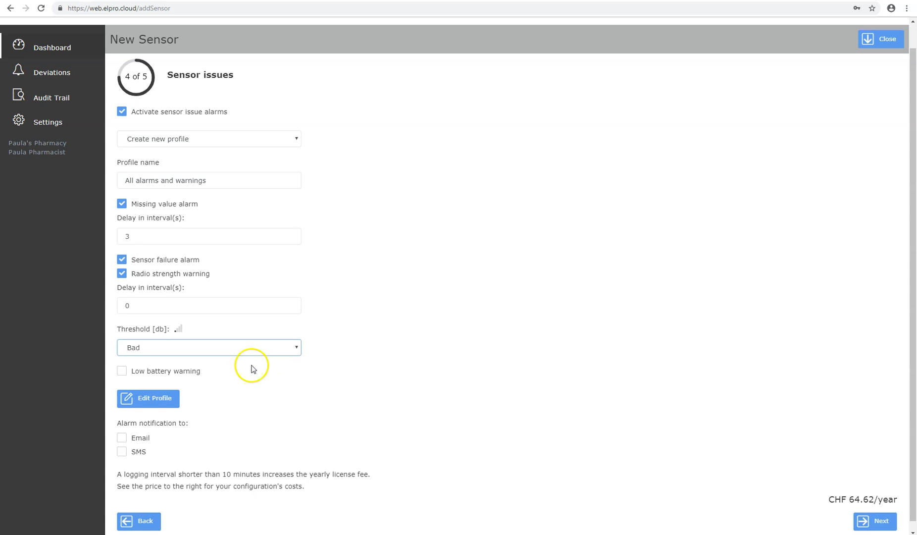
{"action": "left_click_drag", "start_coordinate": [140, 306], "coordinate": [116, 314]}
{"action": "type", "text": "5"}
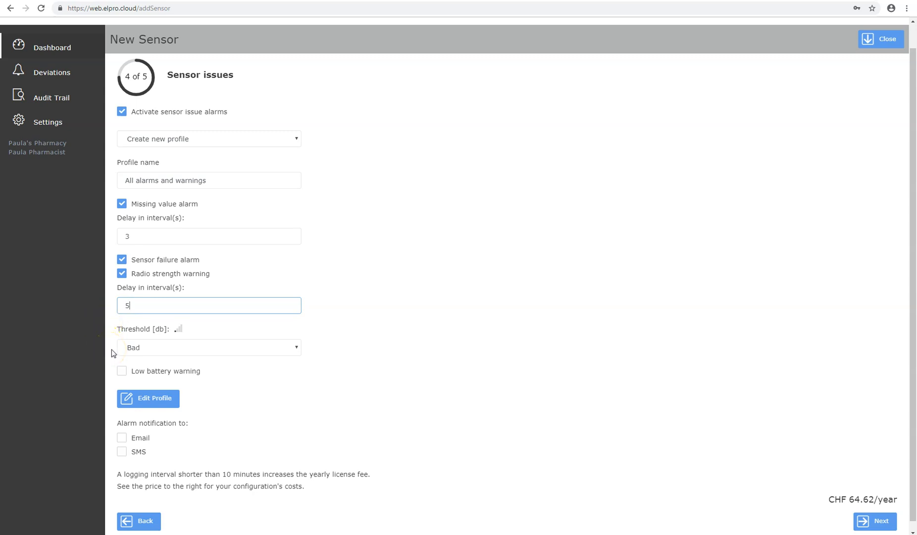
{"action": "left_click", "coordinate": [120, 375]}
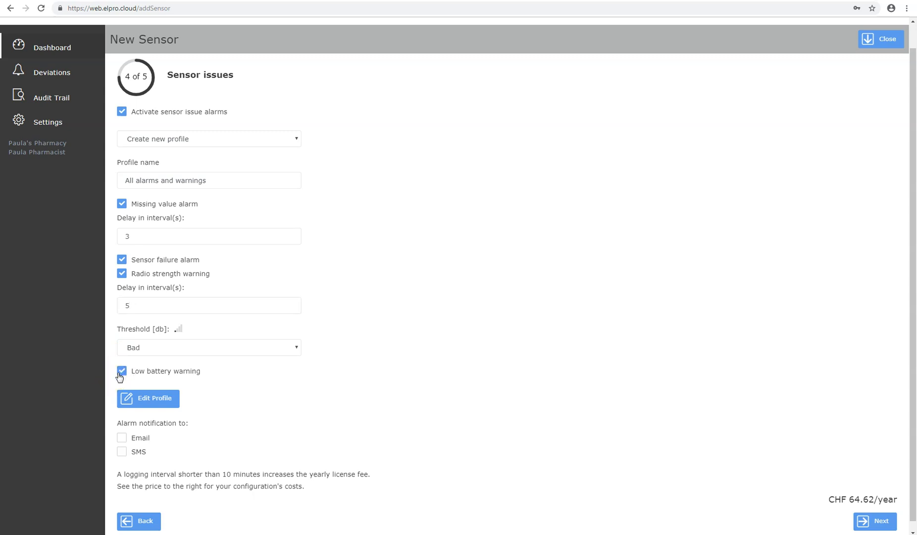
Enable only email notification for the sensor issue alarms, leaving SMS off, and continue to the payment summary.
{"action": "left_click", "coordinate": [123, 442]}
{"action": "left_click", "coordinate": [124, 455]}
{"action": "left_click", "coordinate": [124, 455]}
{"action": "left_click", "coordinate": [881, 520]}
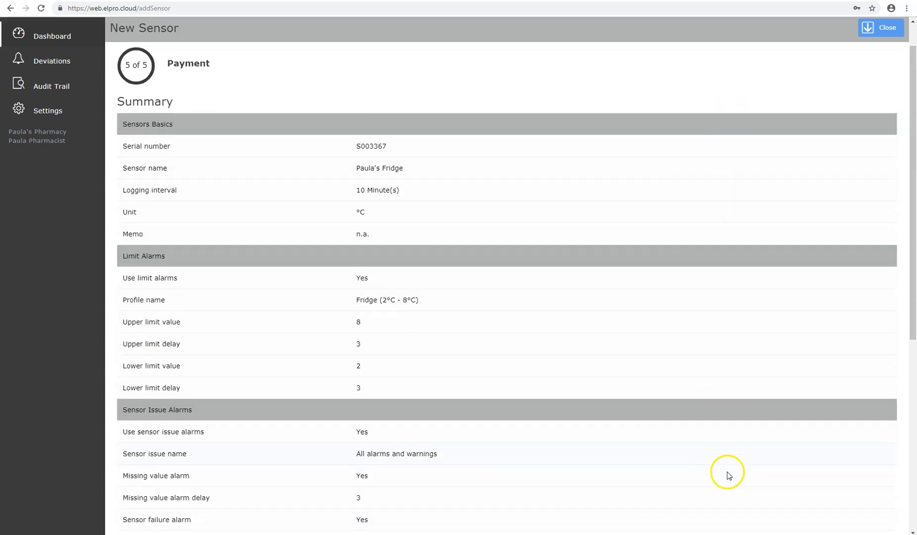
Review the sensor configuration summary and licence costs, and check the saved card options for the payment method.
{"action": "scroll", "coordinate": [726, 473], "scroll_direction": "down", "scroll_amount": 7}
{"action": "scroll", "coordinate": [727, 473], "scroll_direction": "down", "scroll_amount": 1}
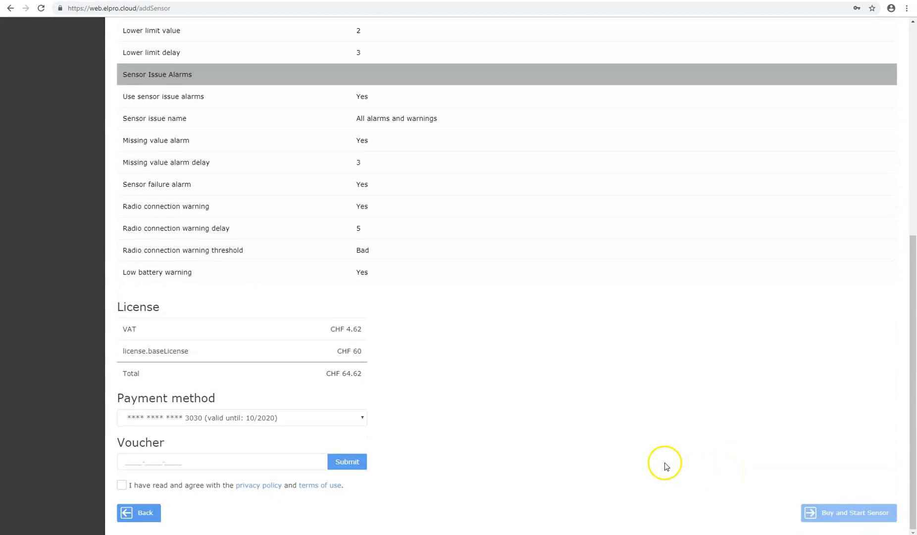
{"action": "left_click", "coordinate": [355, 418]}
{"action": "left_click", "coordinate": [353, 418]}
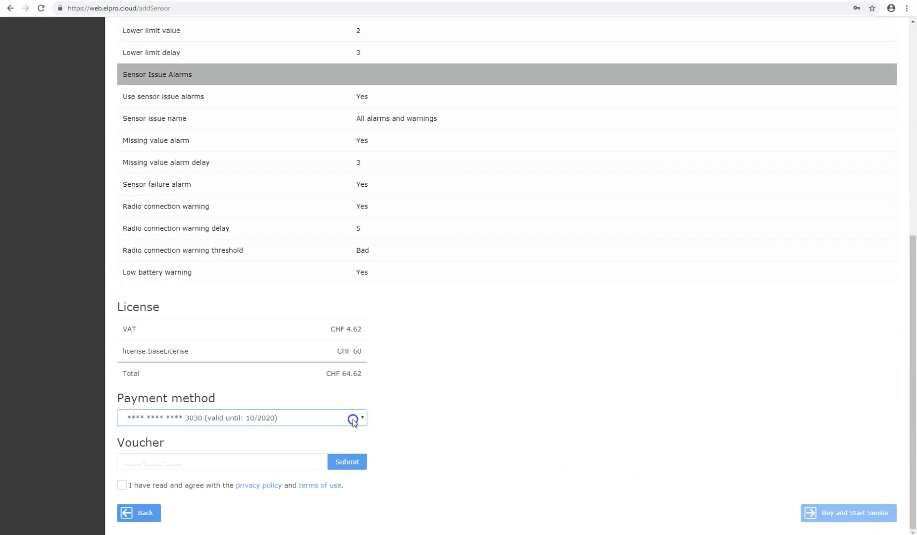
Enter the voucher code for the sensor licence and submit it.
{"action": "left_click", "coordinate": [124, 460]}
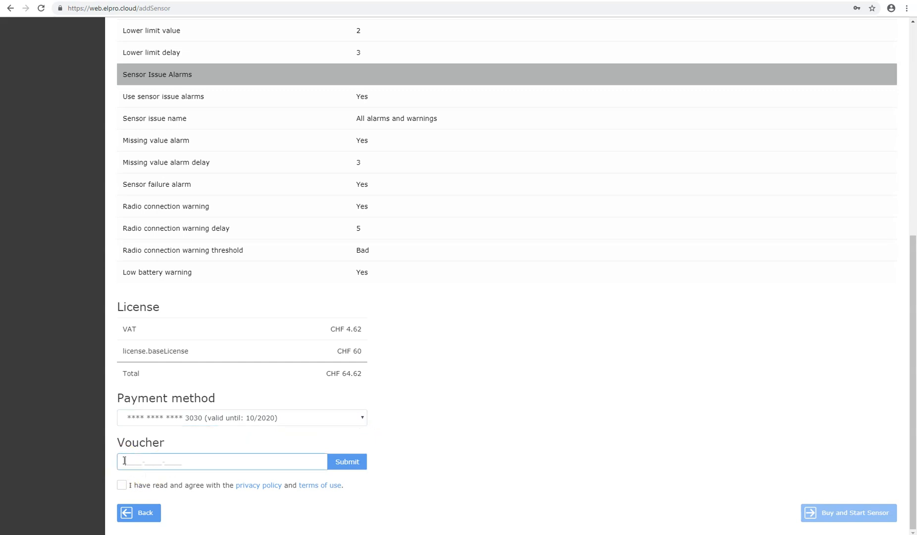
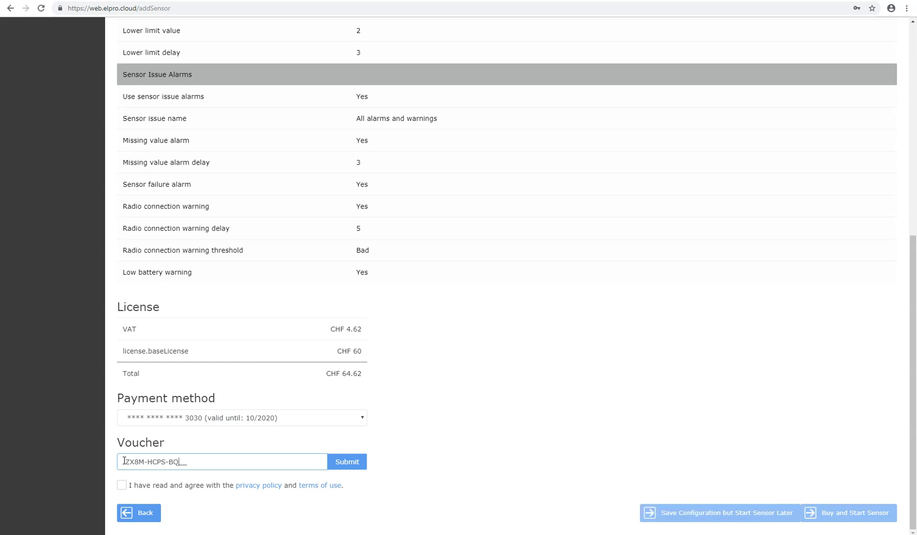
{"action": "left_click", "coordinate": [344, 462]}
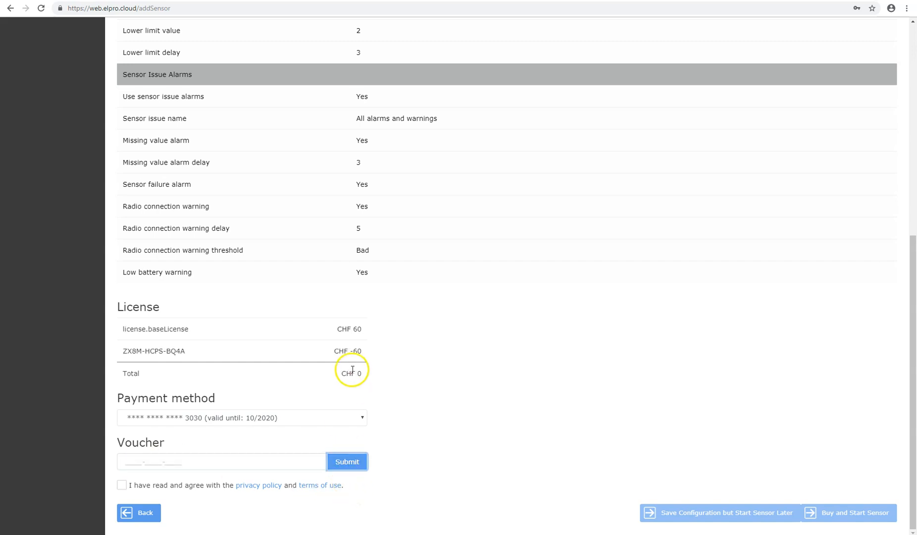
Agree to the privacy policy and terms of use, then buy and start the sensor, acknowledging the module connection to return to the dashboard.
{"action": "left_click", "coordinate": [122, 488]}
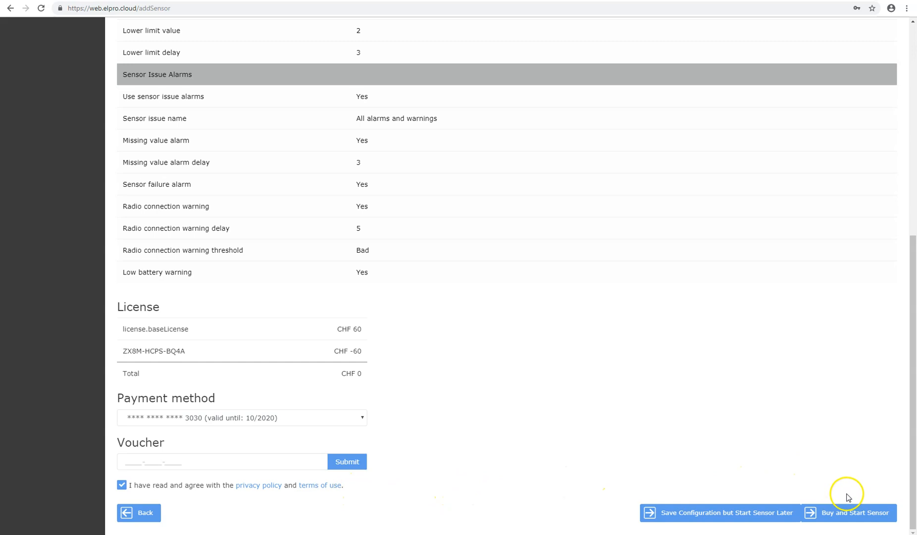
{"action": "left_click", "coordinate": [863, 518]}
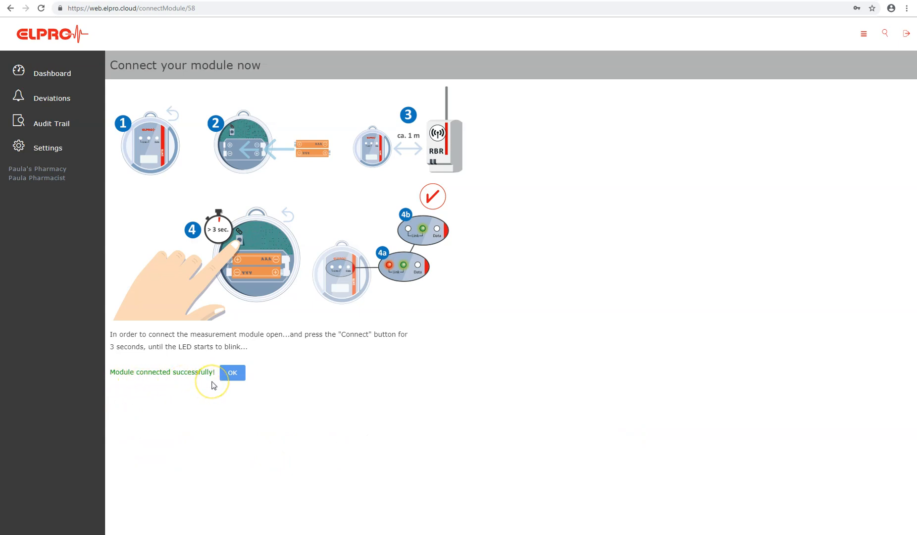
{"action": "left_click", "coordinate": [234, 374]}
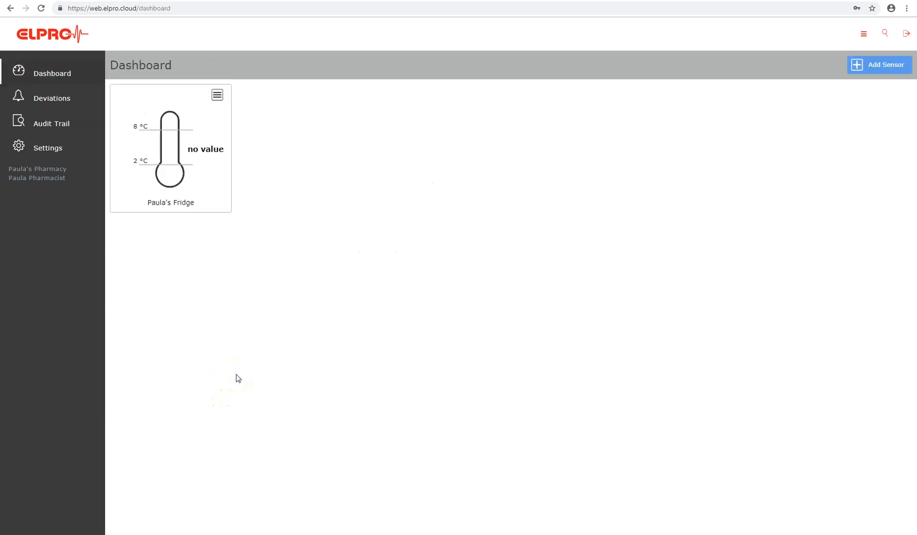